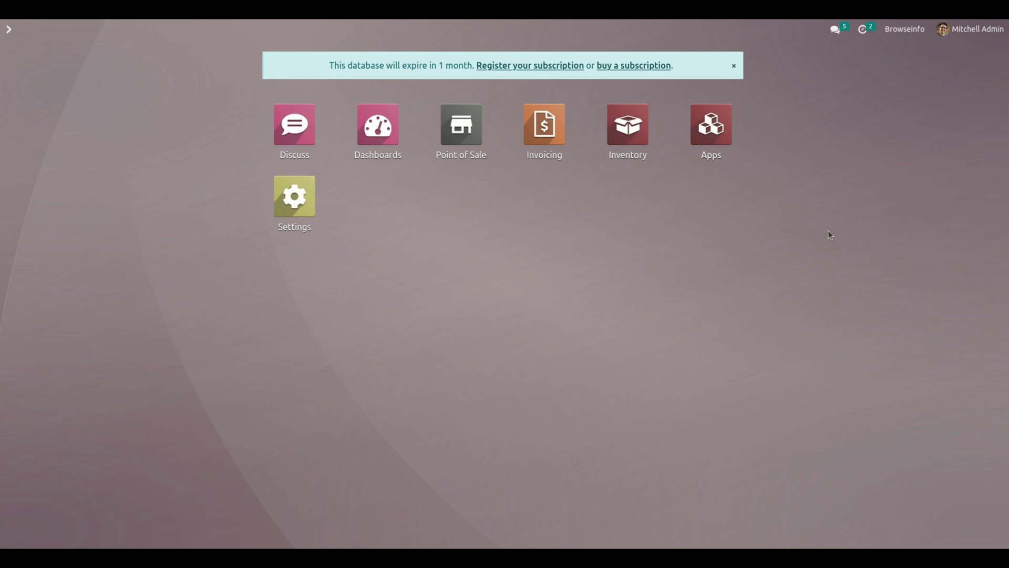
# Step: Open the IGTF Journal bank journal from the Invoicing app's journals list
pyautogui.click(552, 127)
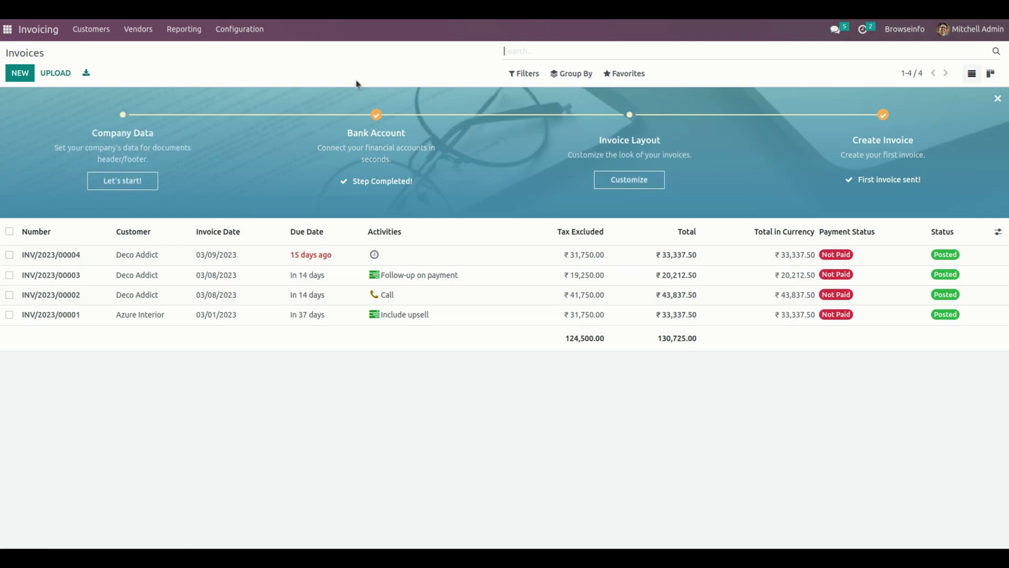
pyautogui.click(239, 29)
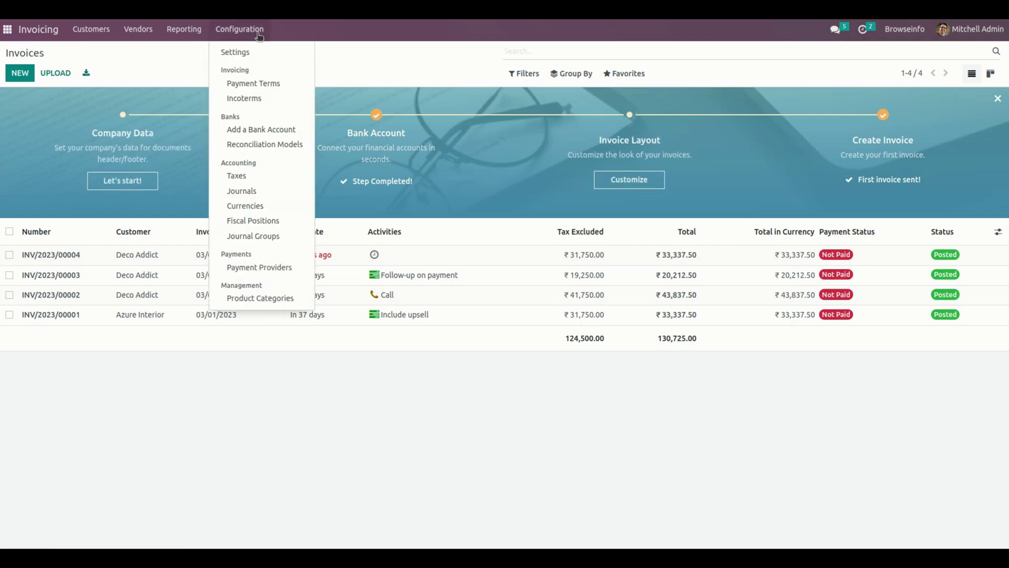
pyautogui.click(257, 191)
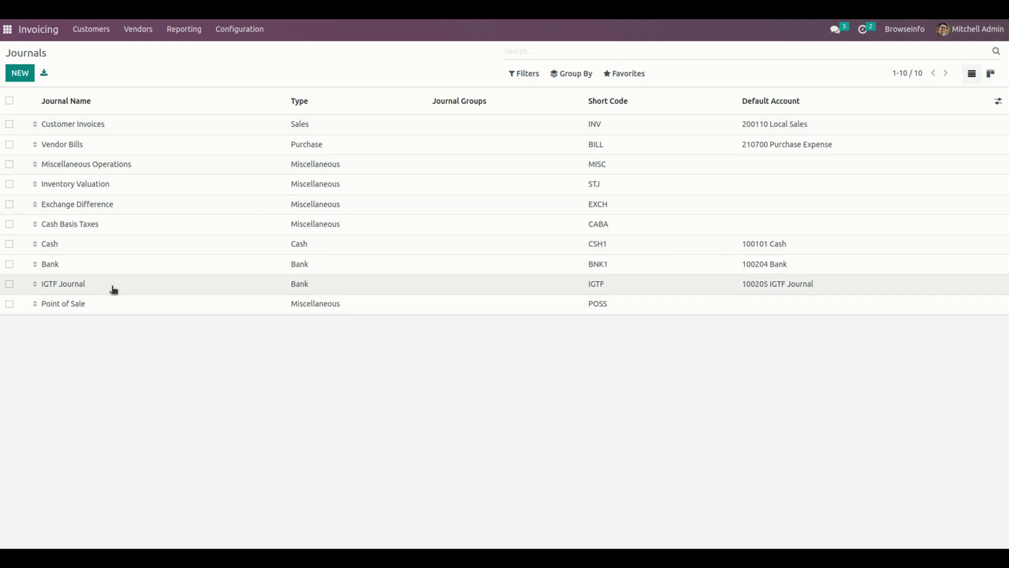
pyautogui.click(89, 286)
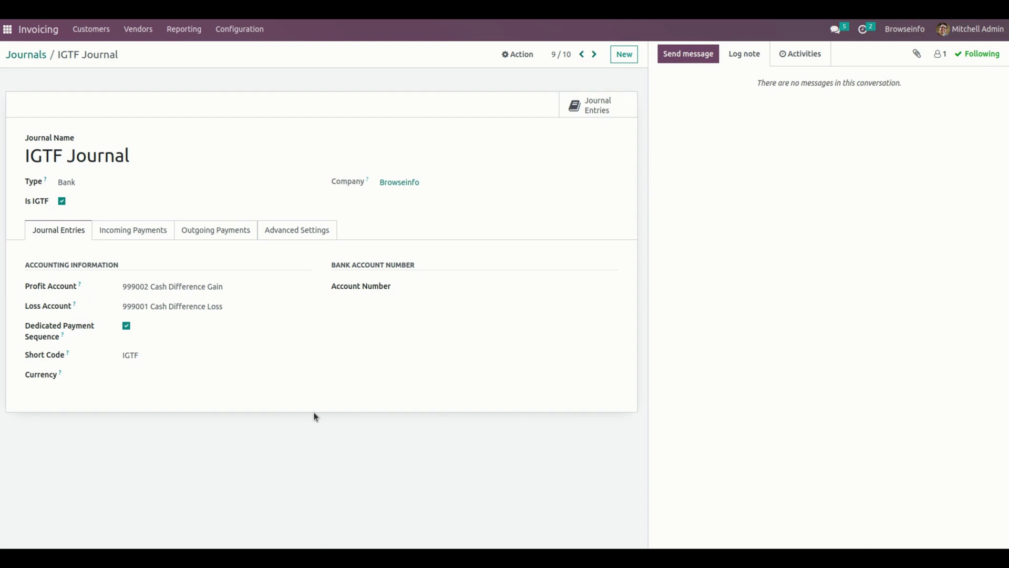
# Step: Open the IGTF Payment record from the Point of Sale payment methods list
pyautogui.click(8, 29)
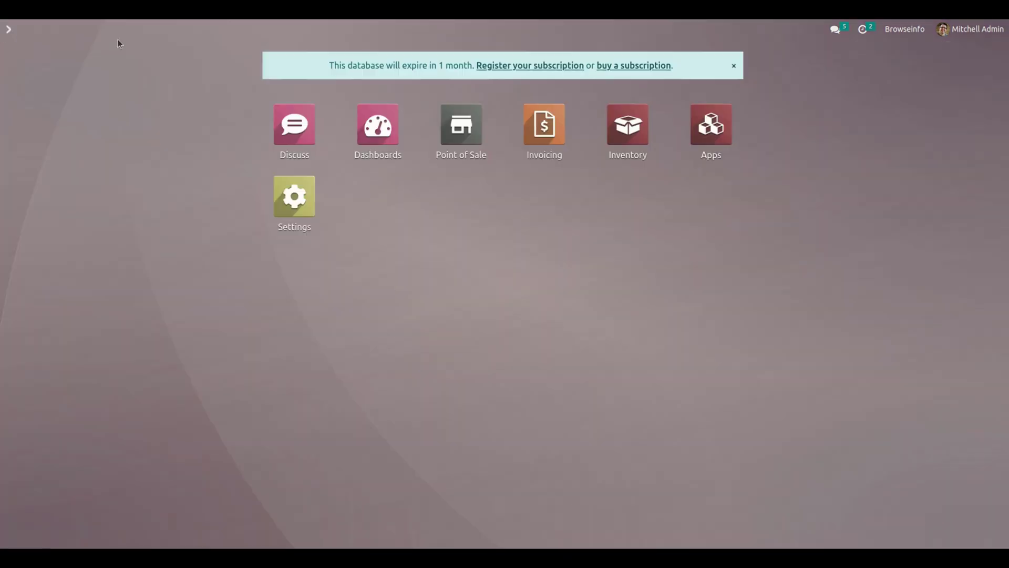
pyautogui.click(463, 131)
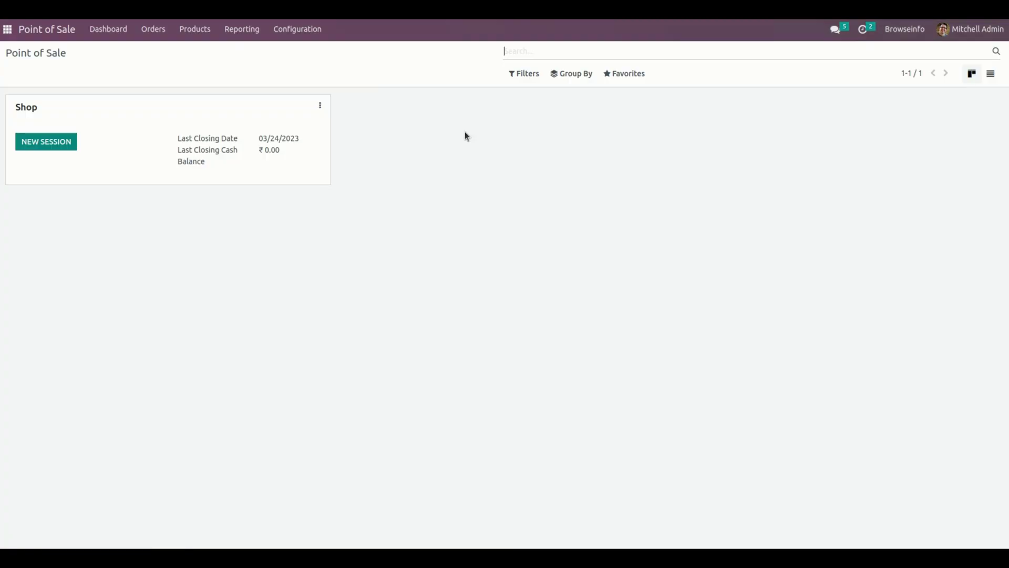
pyautogui.click(315, 35)
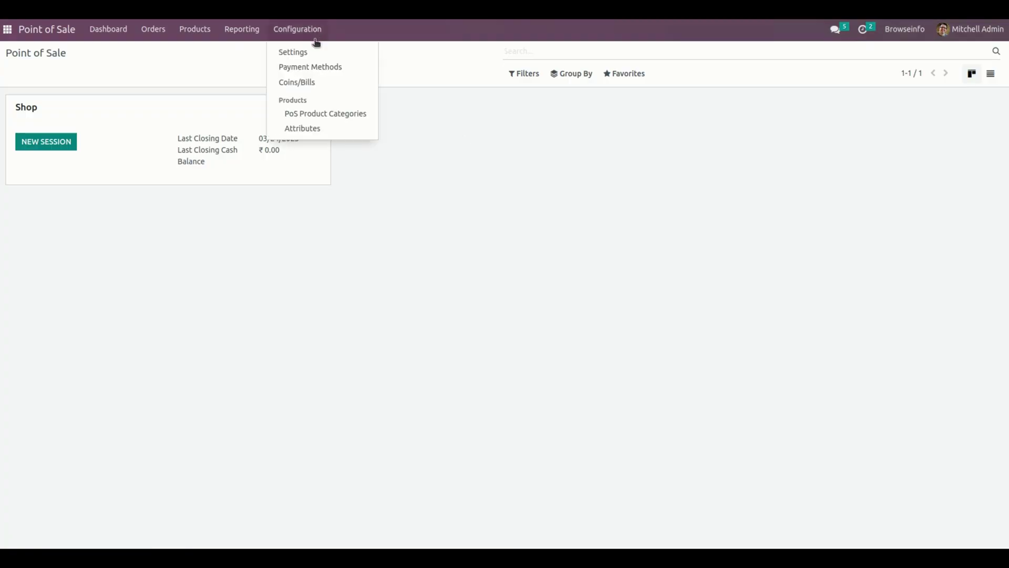
pyautogui.click(321, 70)
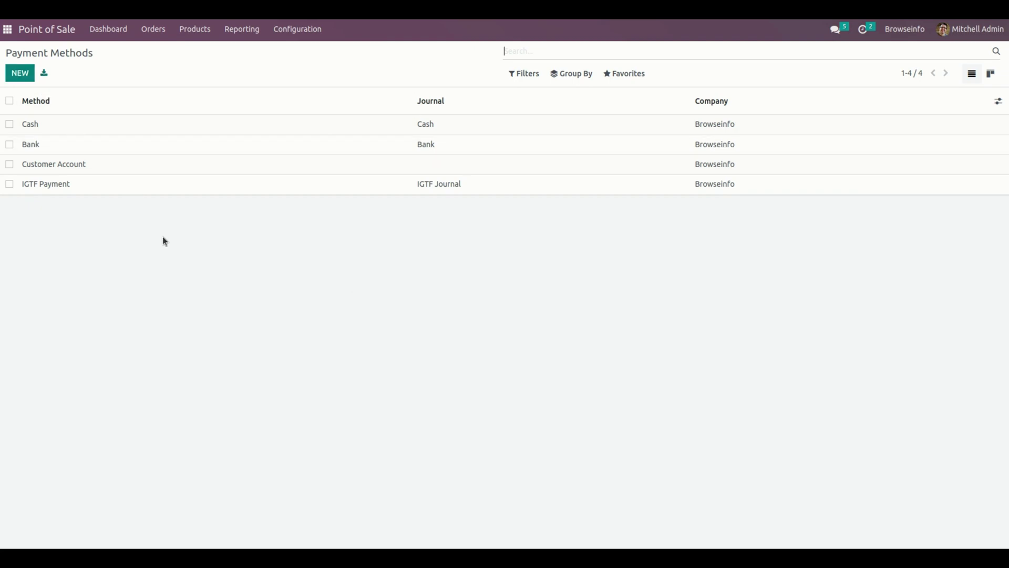
pyautogui.click(120, 188)
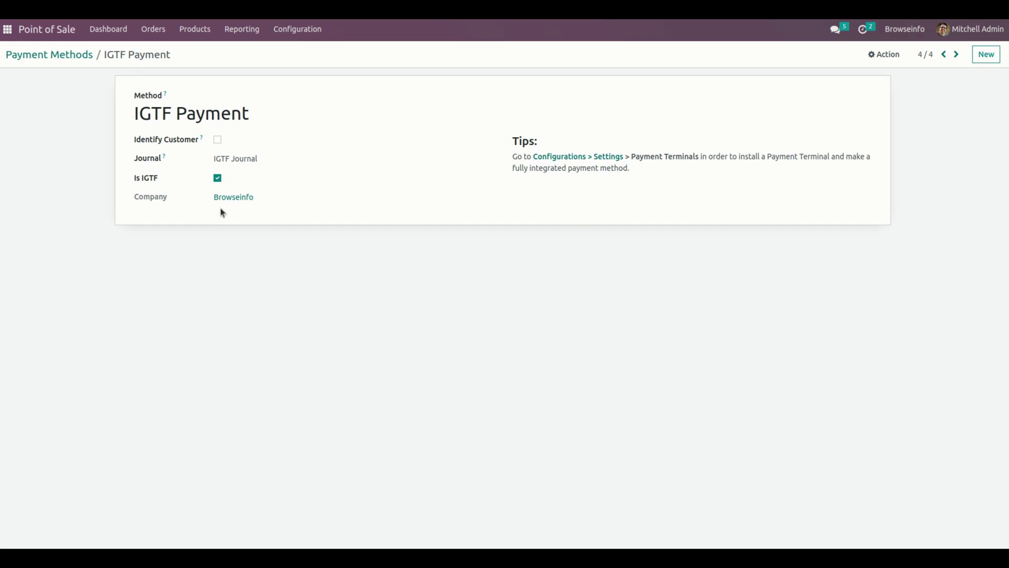
pyautogui.click(298, 37)
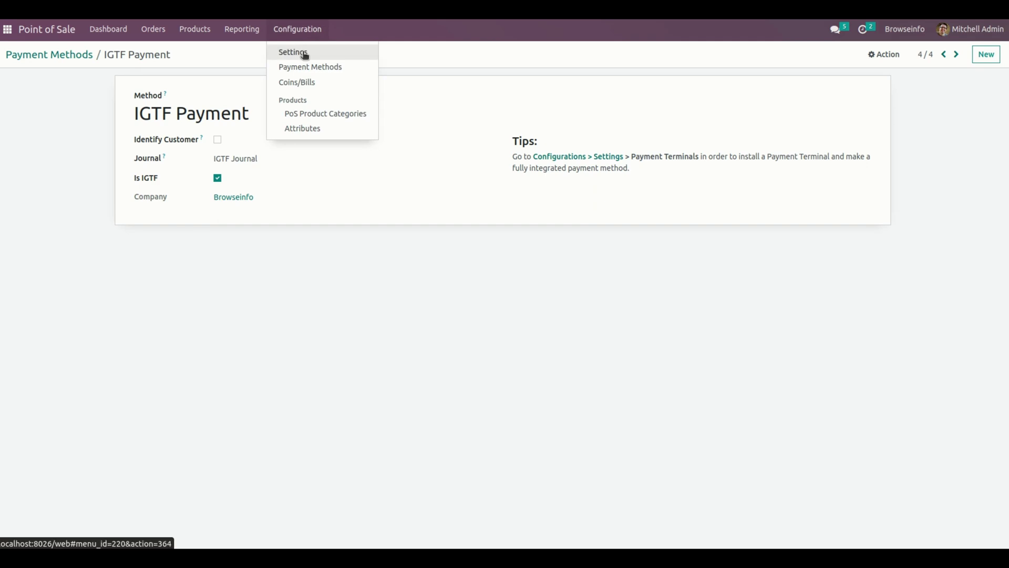
# Step: Review the Point of Sale settings: IGTF Journal and its 10.00 IGTF tax percentage
pyautogui.click(305, 54)
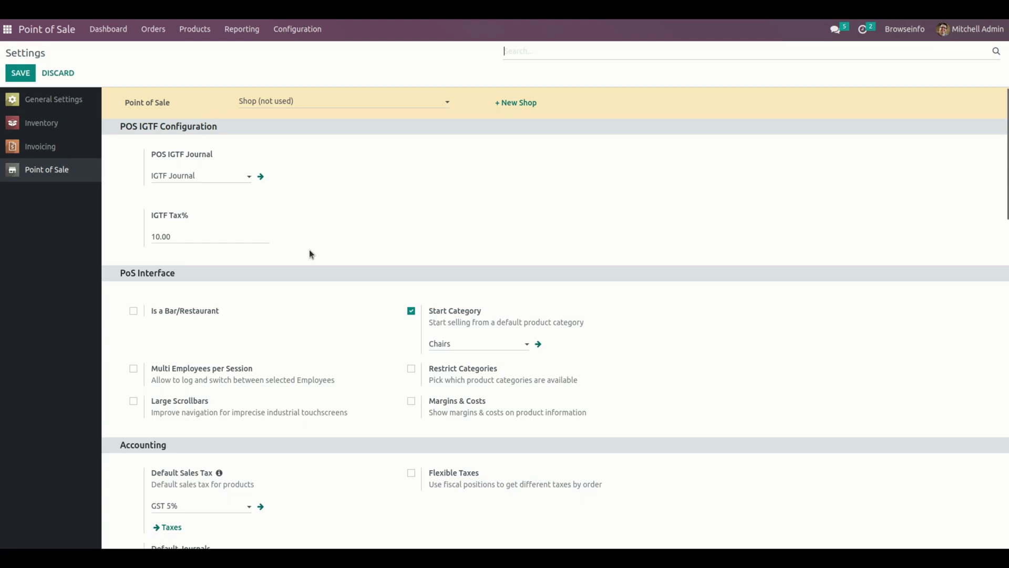
pyautogui.scroll(-5, 309, 249)
pyautogui.scroll(-2, 292, 342)
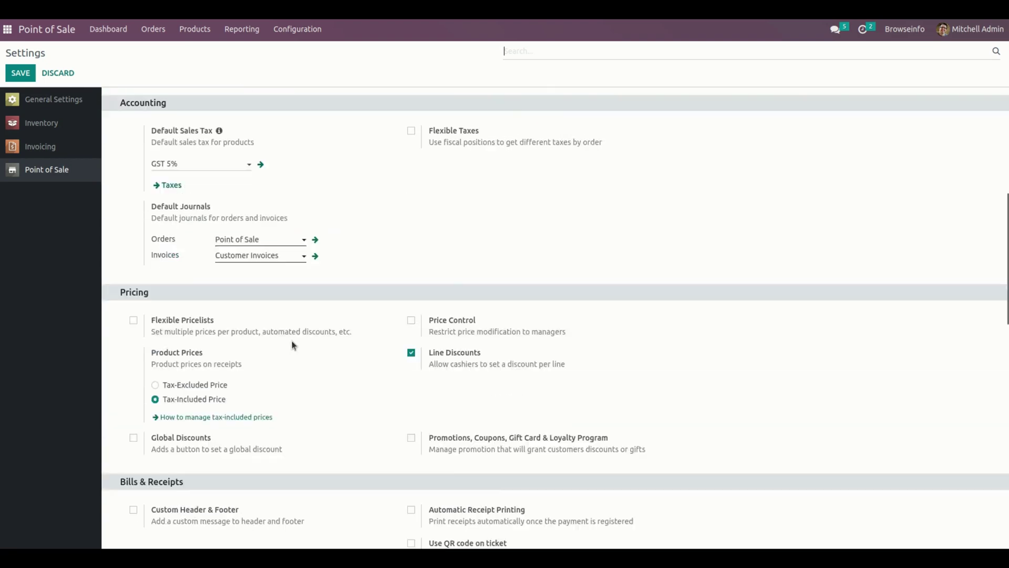
pyautogui.scroll(-3, 292, 342)
pyautogui.scroll(-4, 292, 342)
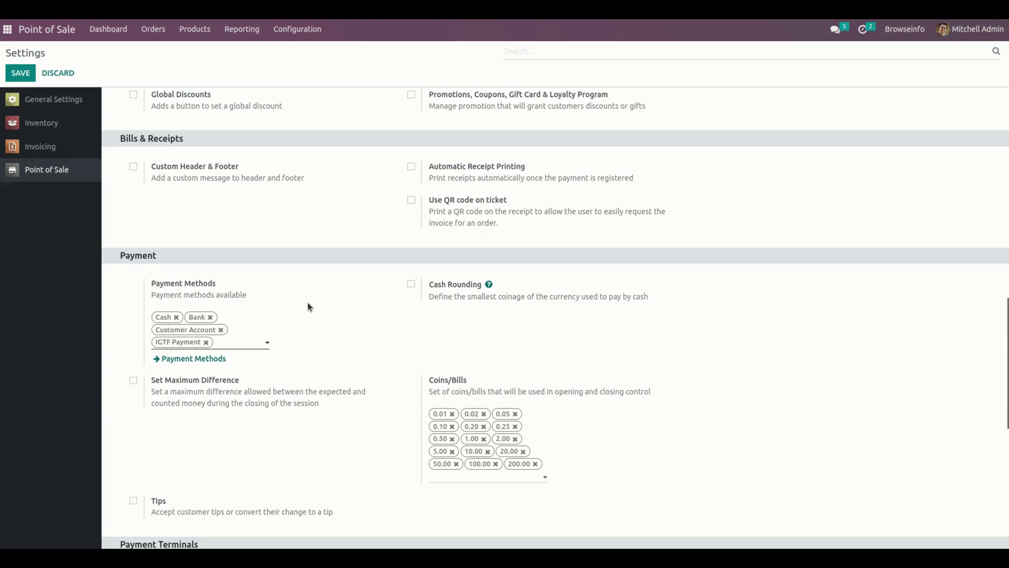
pyautogui.scroll(10, 307, 301)
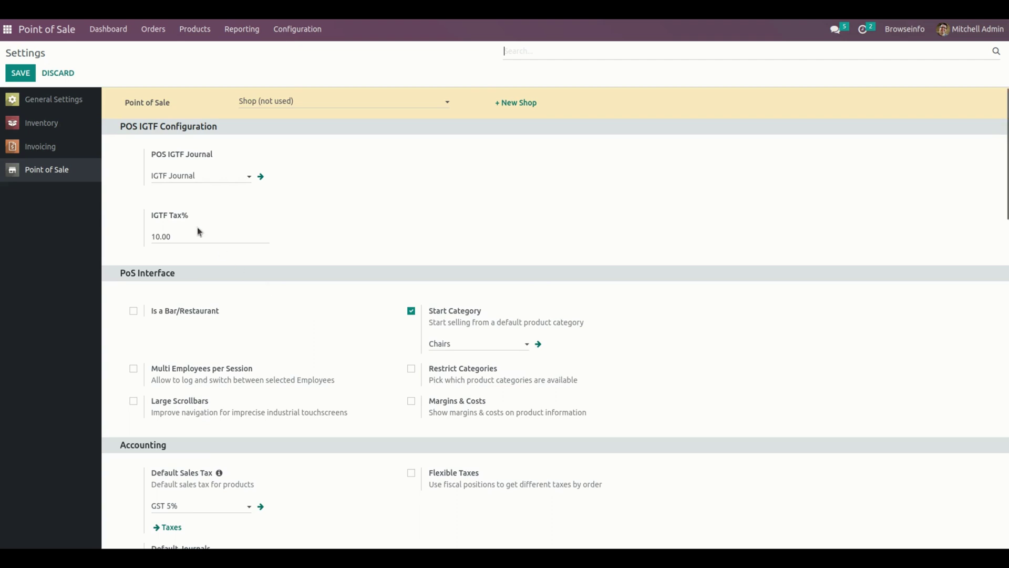
# Step: Try saving a 50% IGTF tax and dismiss the resulting validation error
pyautogui.click(191, 242)
pyautogui.moveTo(190, 241); pyautogui.dragTo(132, 239)
pyautogui.write('50')
pyautogui.click(21, 73)
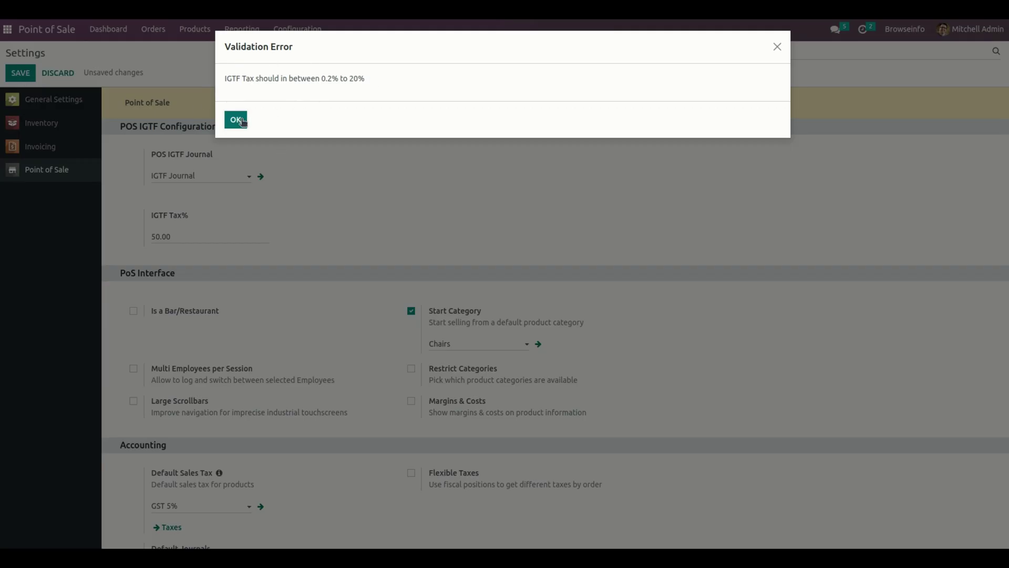
pyautogui.click(235, 120)
# Step: Change the IGTF Tax% value back to 10
pyautogui.moveTo(185, 237); pyautogui.dragTo(138, 241)
pyautogui.press('Right')
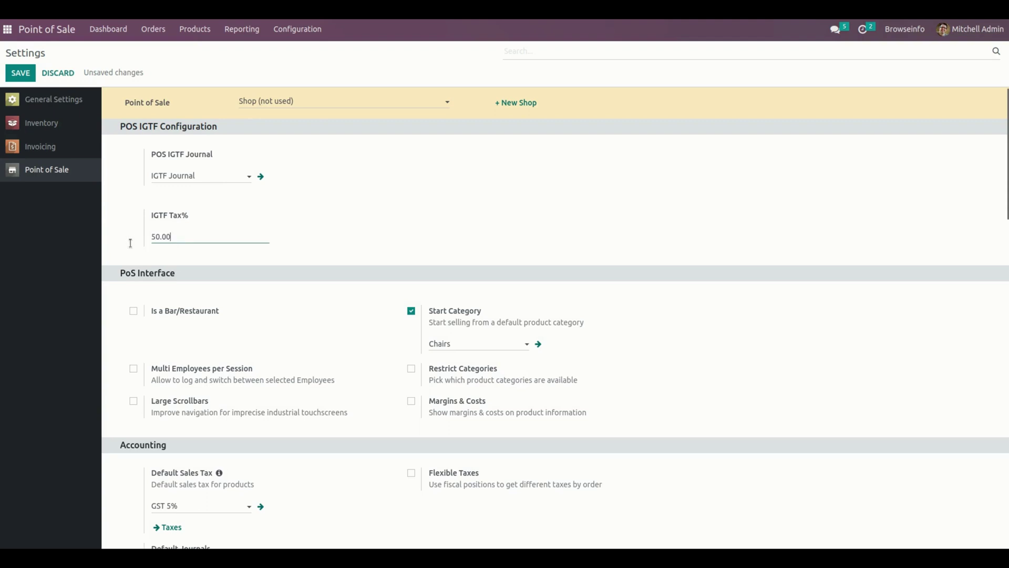
pyautogui.hotkey('ctrl', 'a')
pyautogui.write('10')
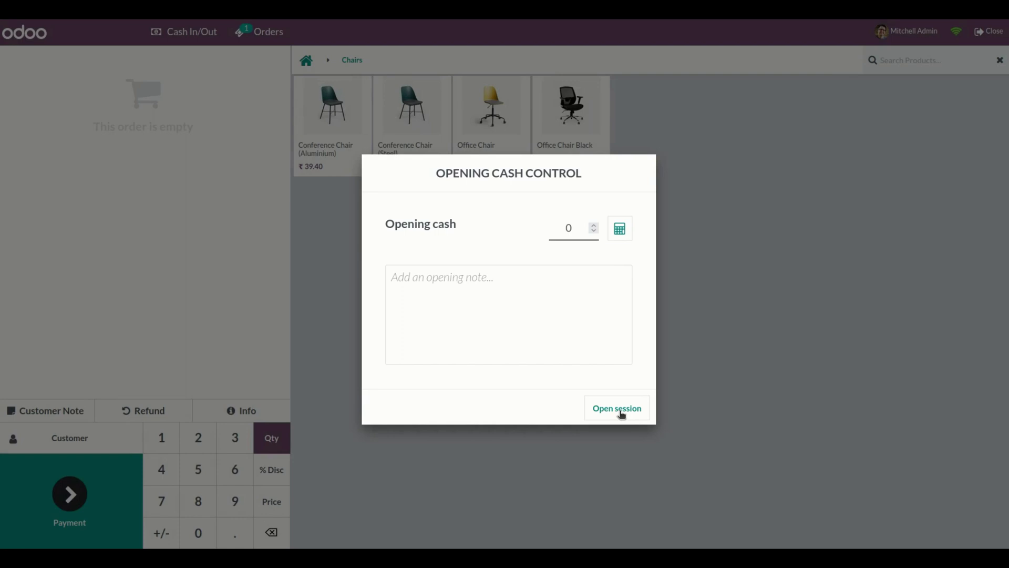
# Step: Sell one Conference Chair (Aluminium) in the Shop session, paid via IGTF Payment
pyautogui.click(618, 409)
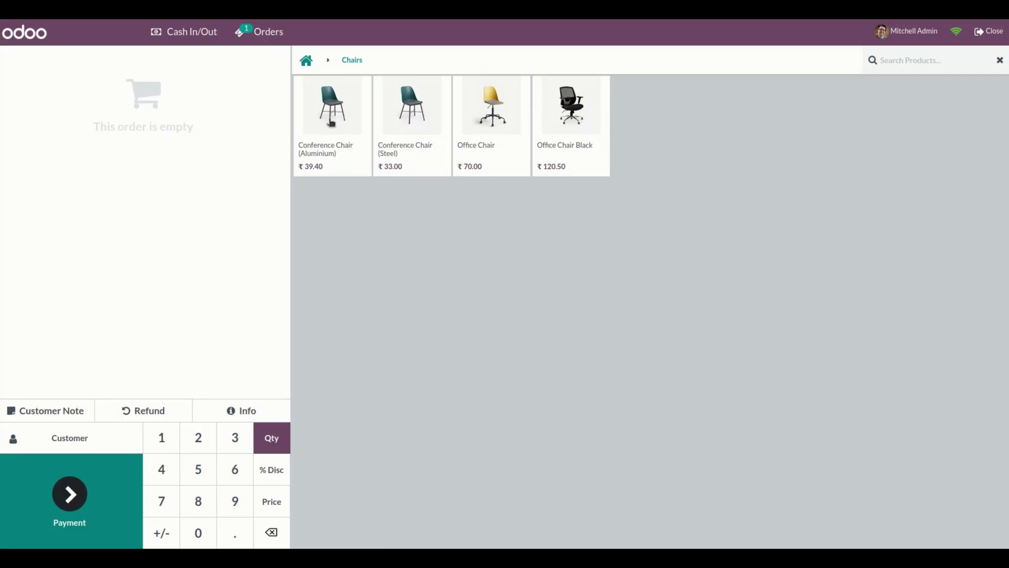
pyautogui.click(331, 123)
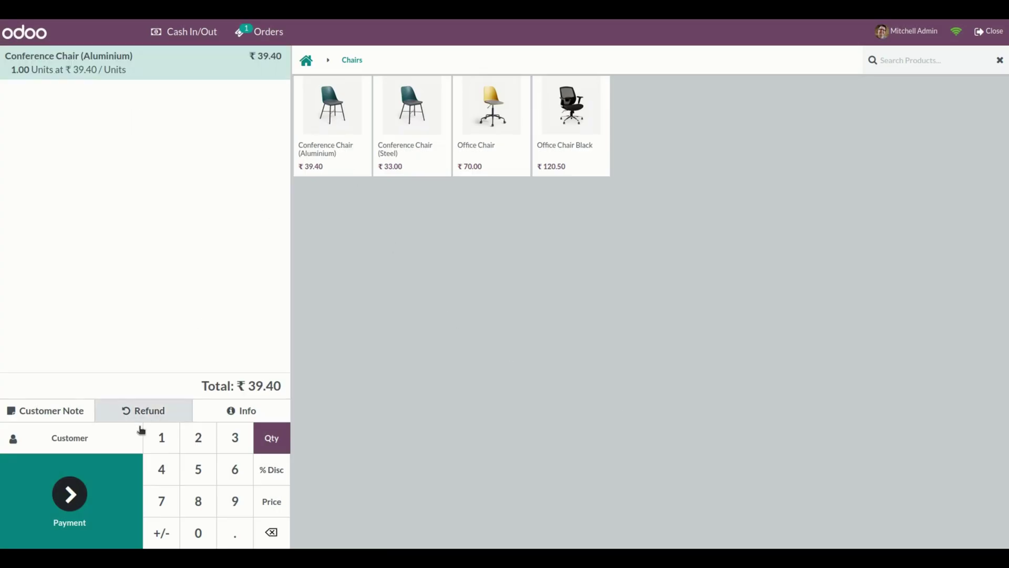
pyautogui.click(78, 506)
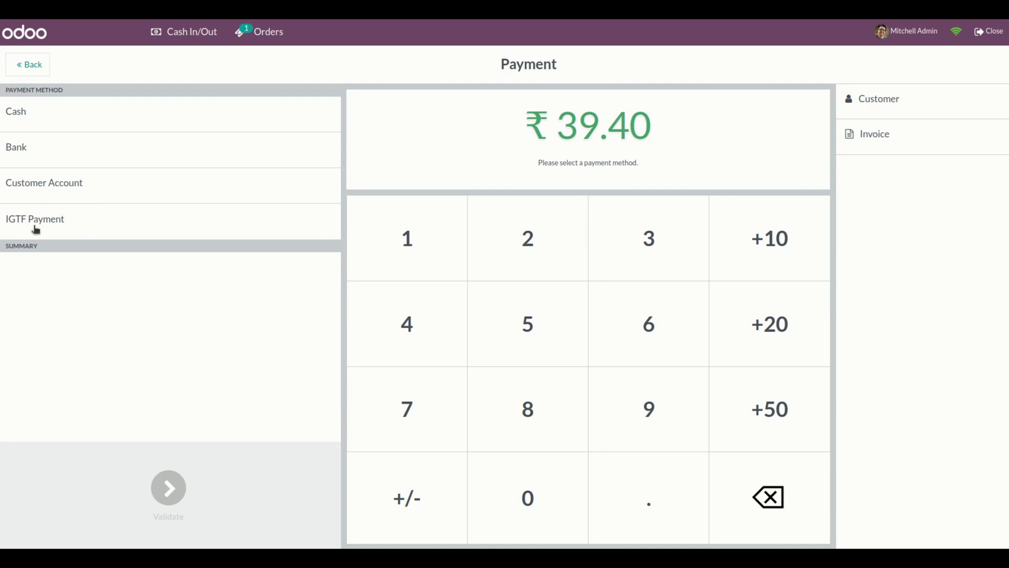
pyautogui.click(82, 231)
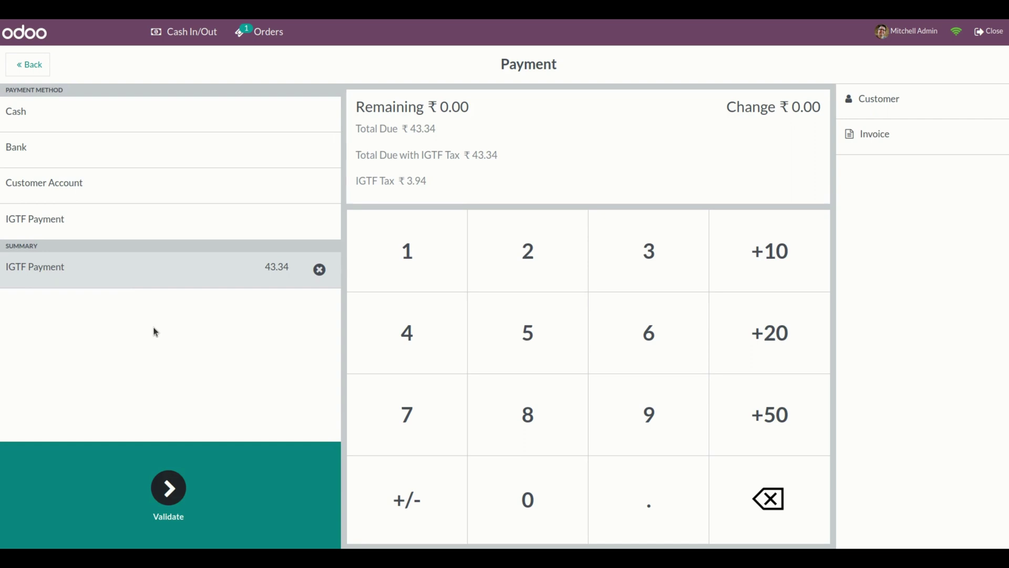
pyautogui.click(169, 502)
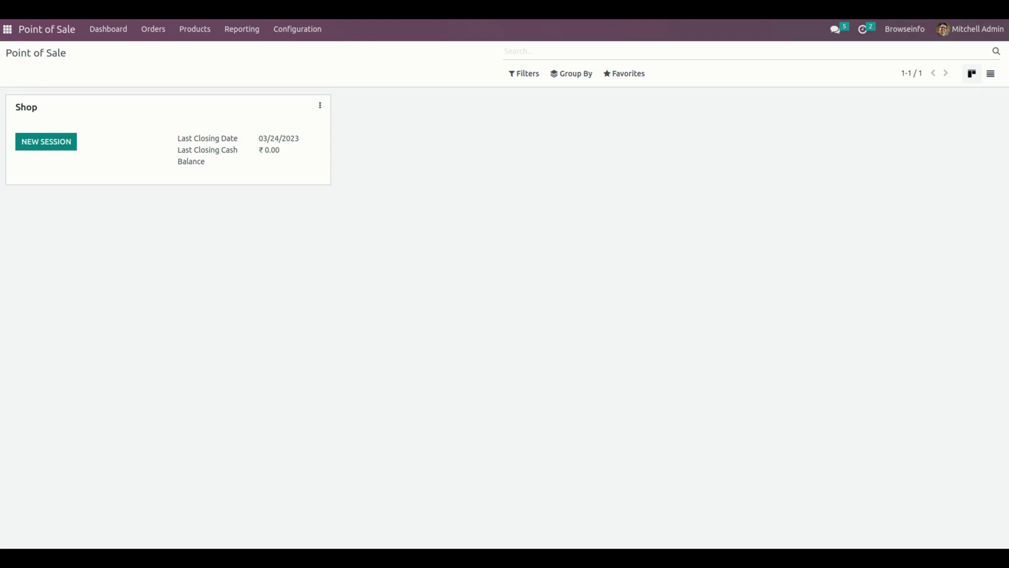
# Step: Open order Shop/0005 from the Point of Sale orders list
pyautogui.click(154, 32)
pyautogui.click(161, 53)
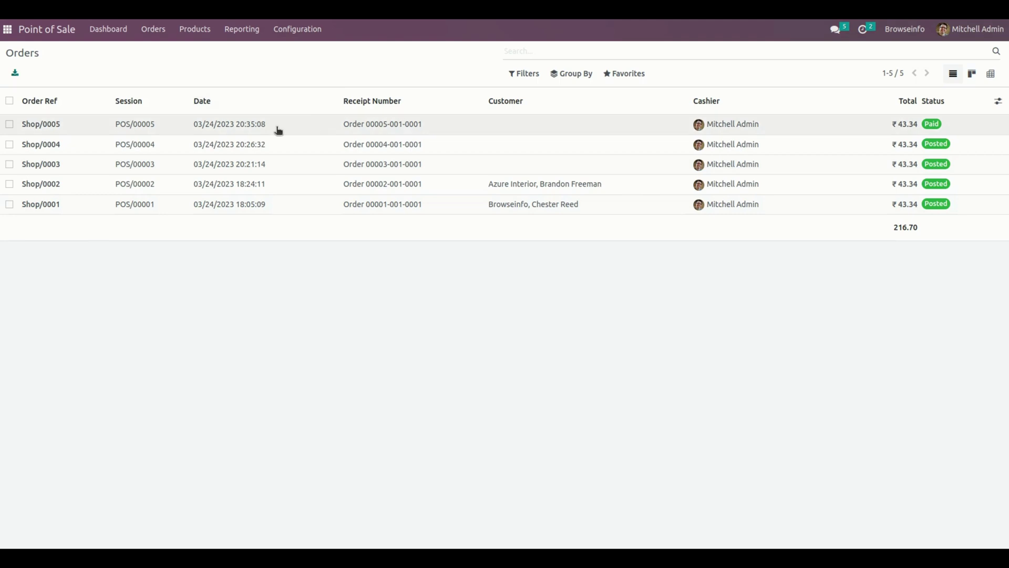
pyautogui.click(341, 130)
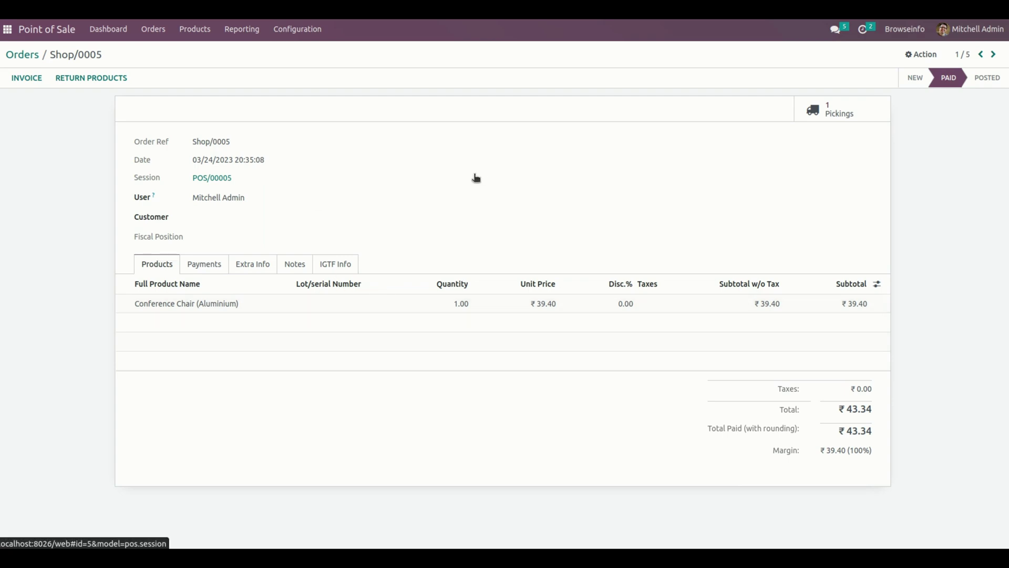
# Step: Show the IGTF Info tab: 10.00% tax, 3.94 IGTF amount, 43.34 total
pyautogui.click(339, 268)
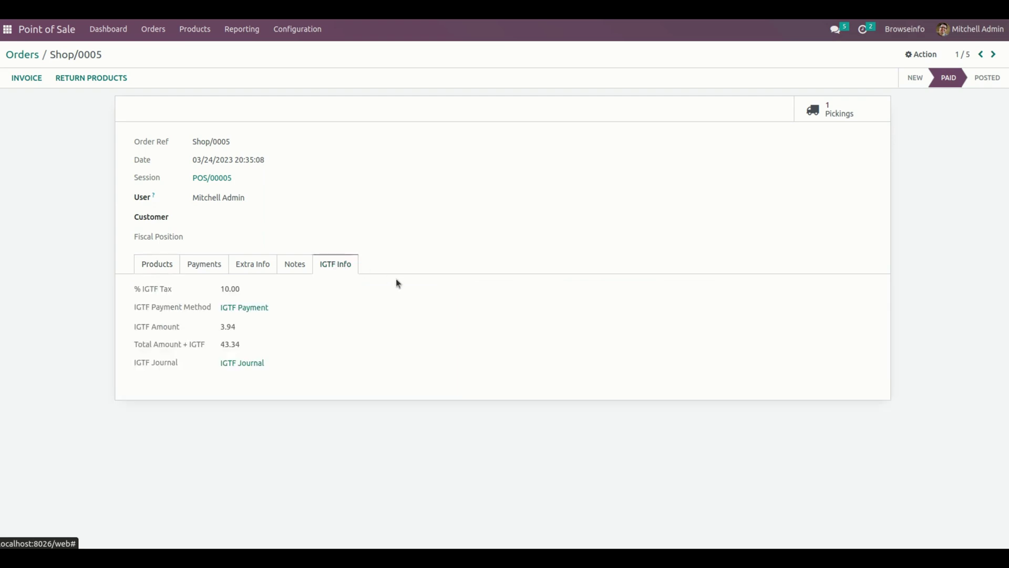